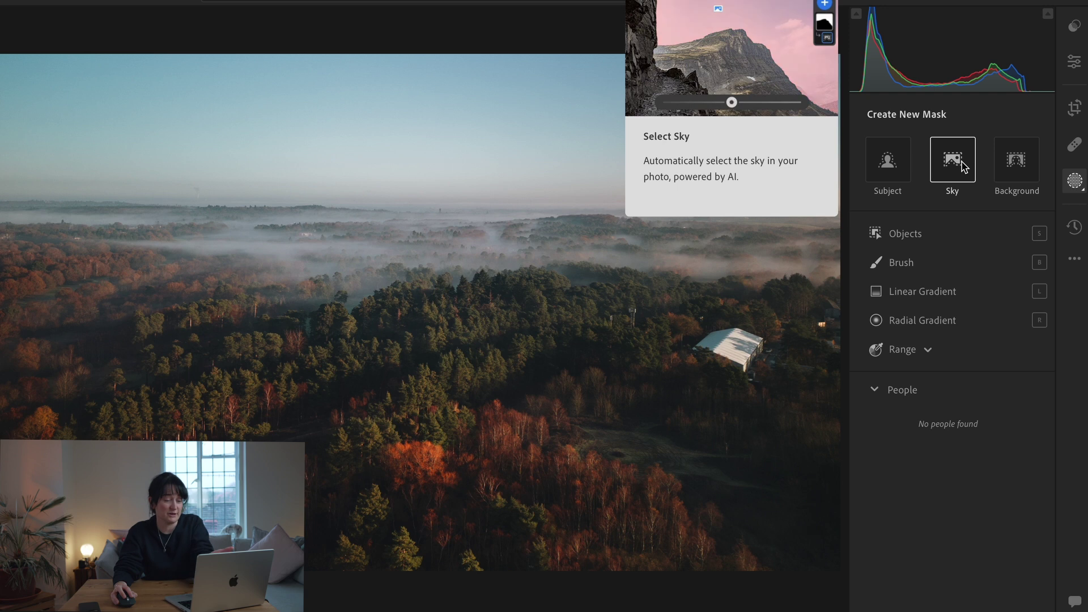
# Add an AI Sky mask to the misty forest photo and check its overlay colour settings.
pyautogui.click(964, 166)
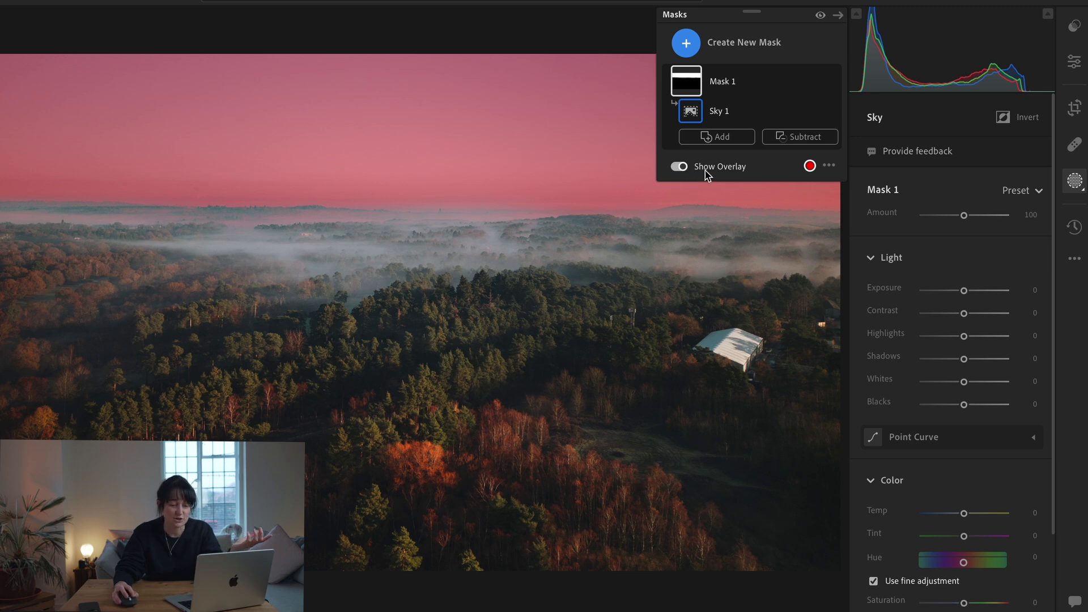
pyautogui.click(810, 166)
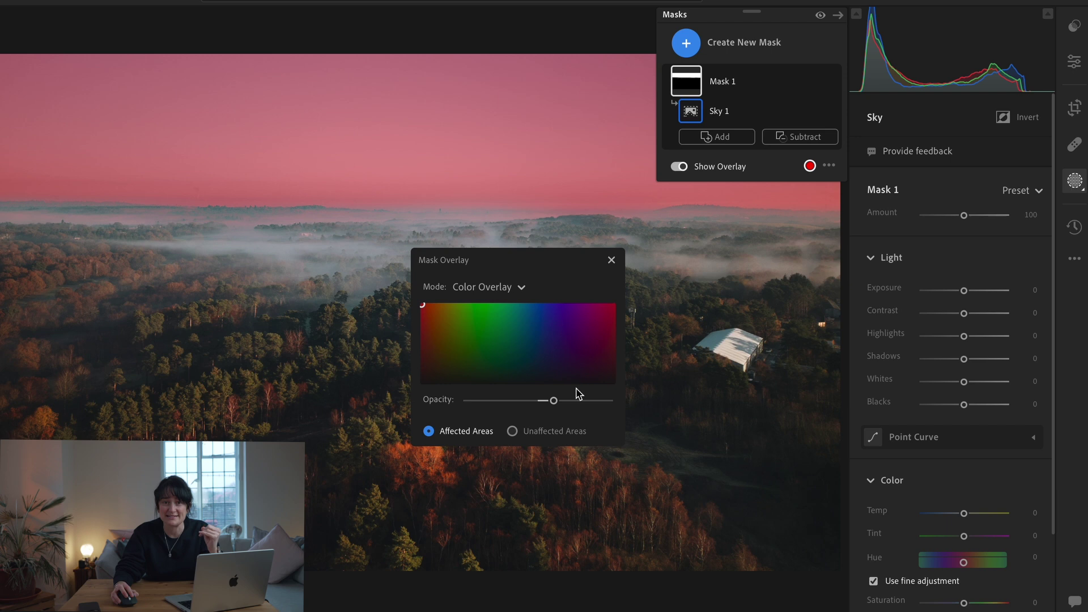
pyautogui.click(616, 263)
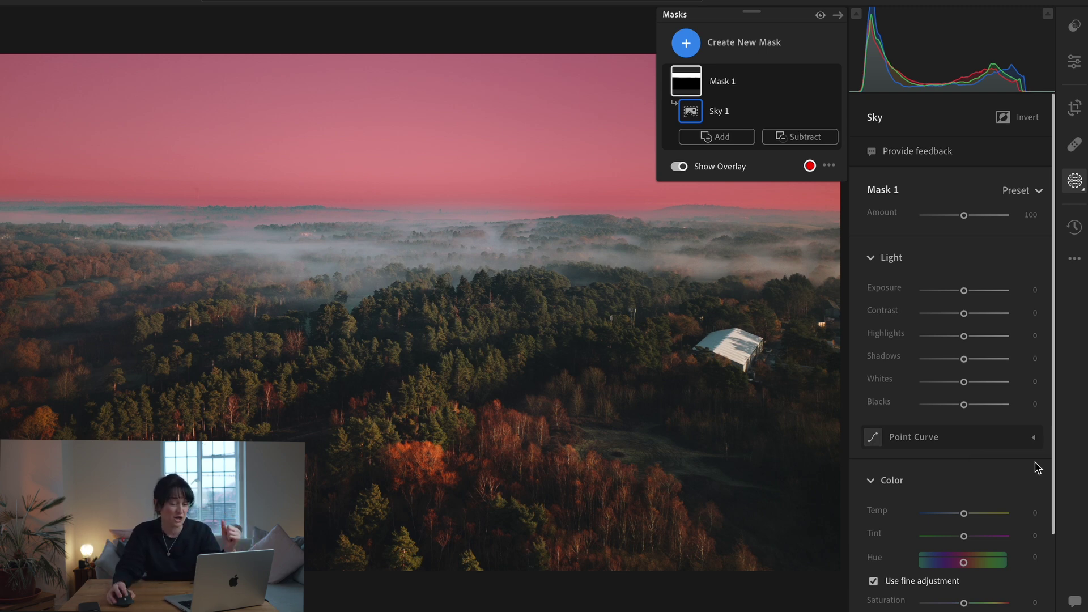
# Set the sky mask to Highlights −56, Exposure −0.40 and Temp +12.
pyautogui.moveTo(965, 343); pyautogui.dragTo(942, 348)
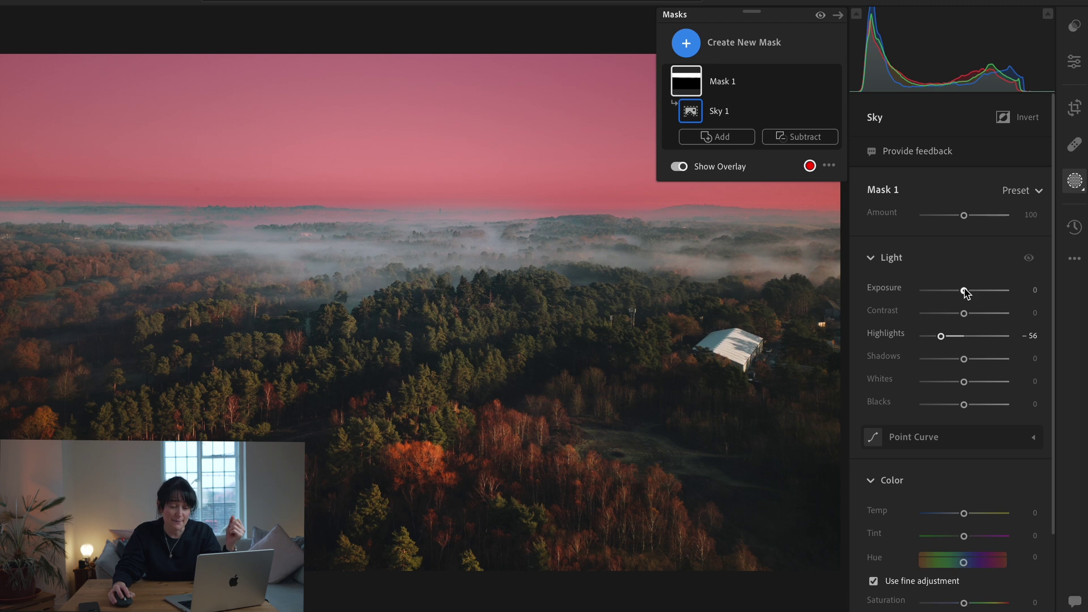
pyautogui.moveTo(965, 292); pyautogui.dragTo(960, 292)
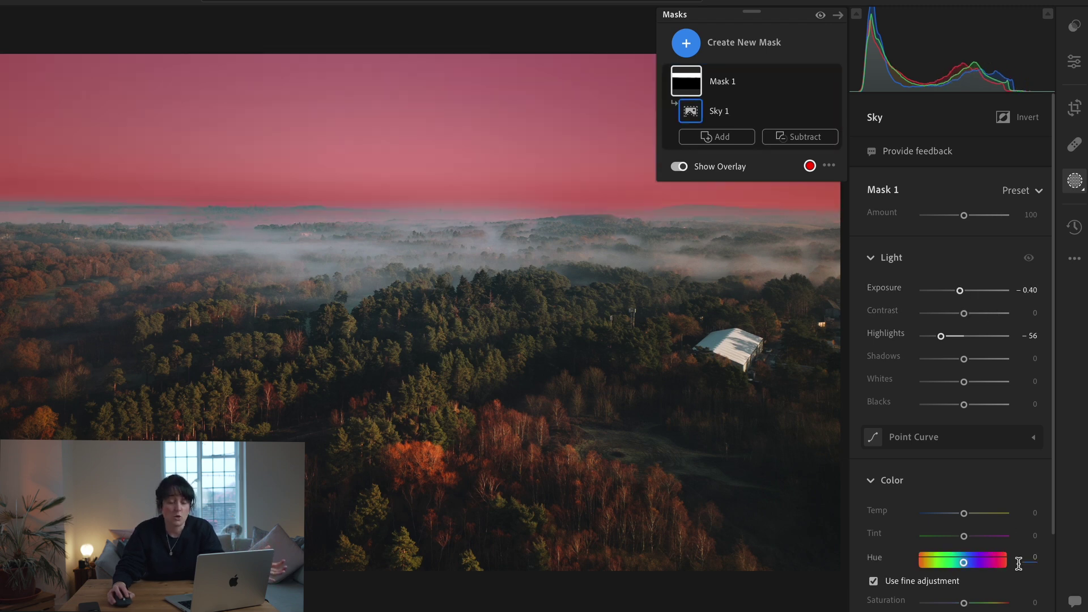
pyautogui.click(964, 512)
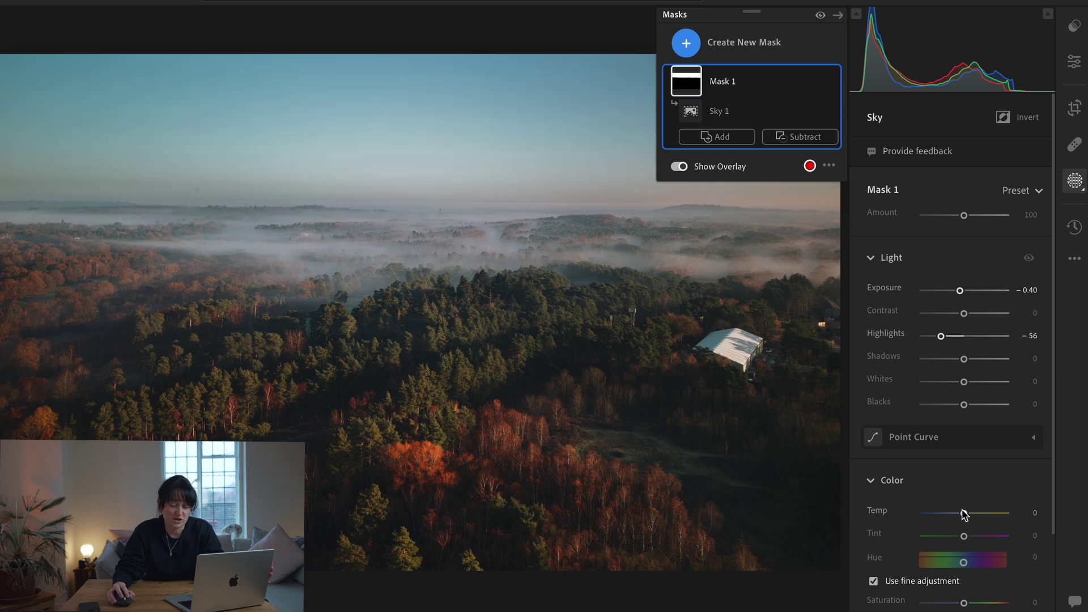
pyautogui.moveTo(964, 513); pyautogui.dragTo(969, 514)
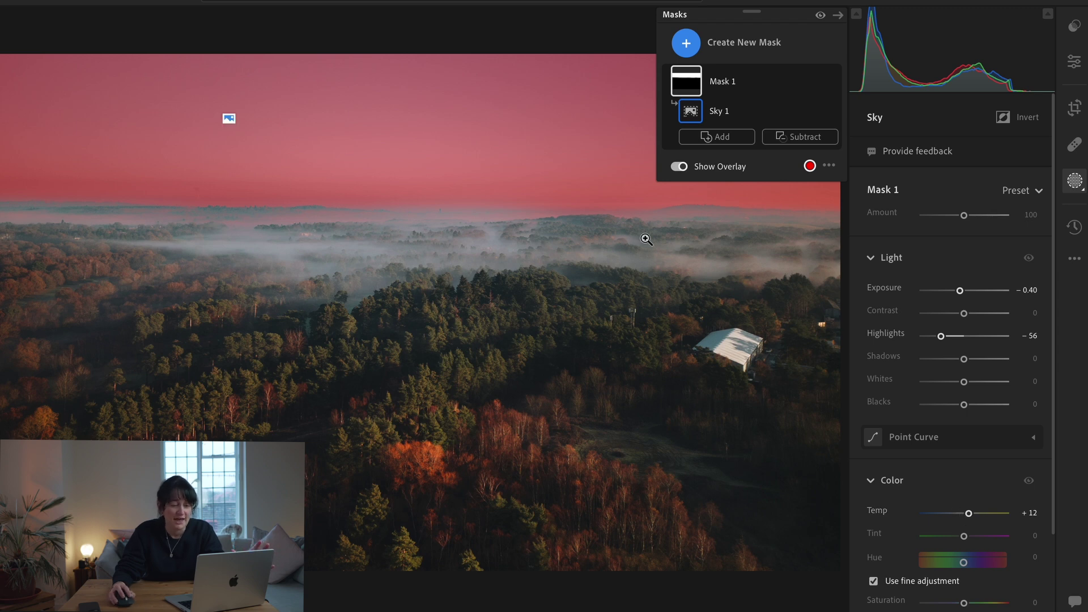
pyautogui.click(942, 336)
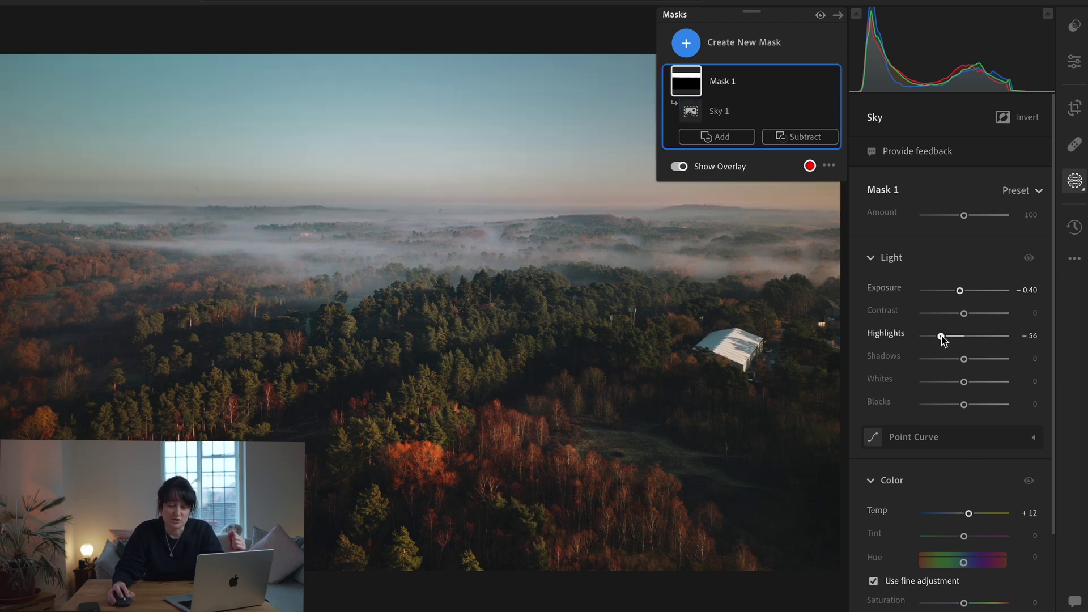
pyautogui.moveTo(945, 336); pyautogui.dragTo(935, 337)
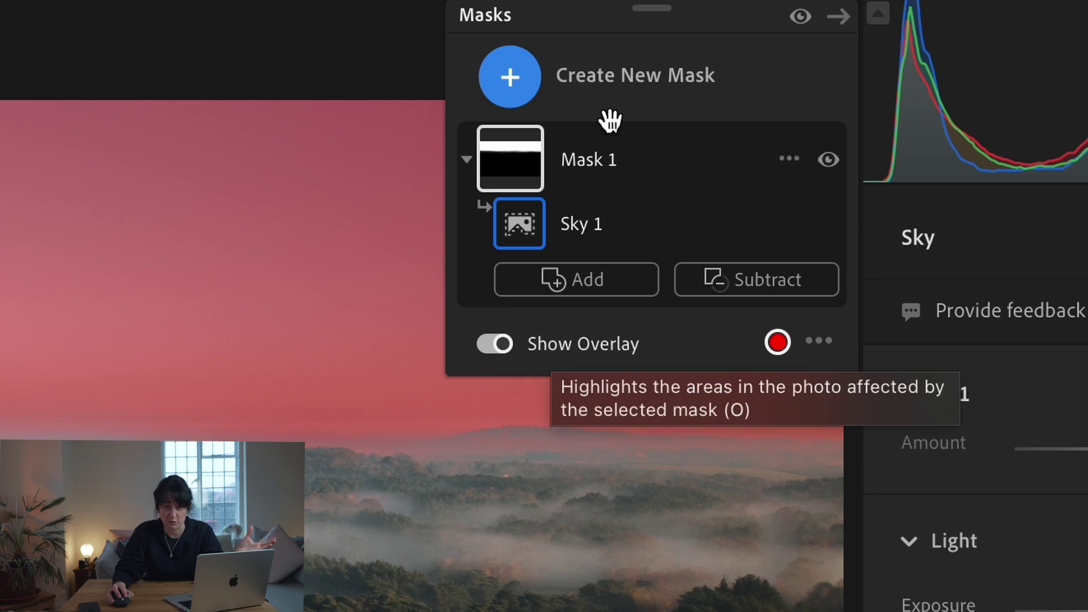
pyautogui.click(829, 159)
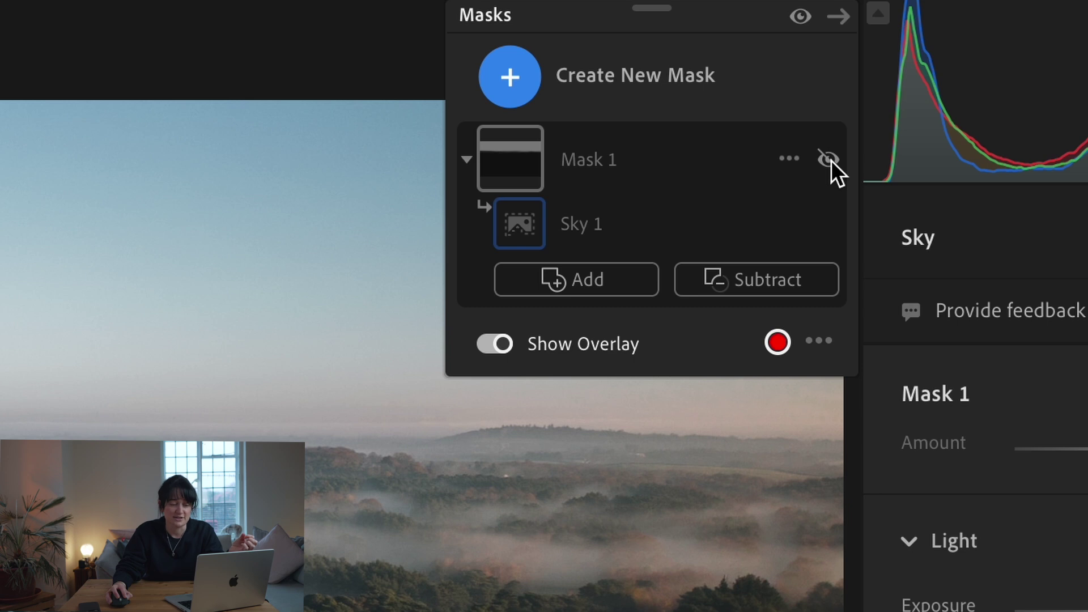
pyautogui.click(829, 160)
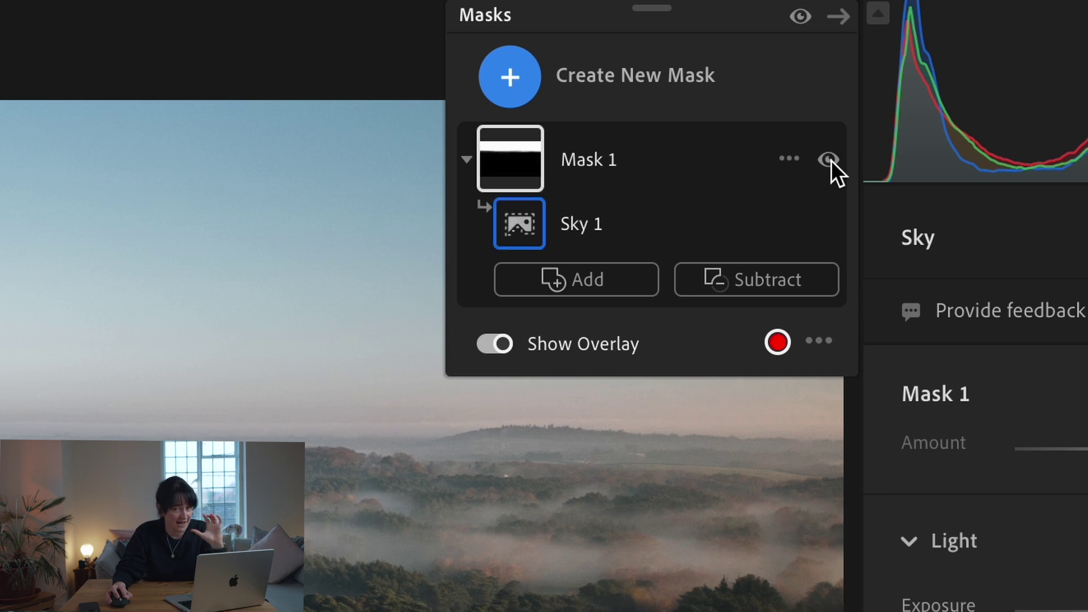
pyautogui.click(831, 157)
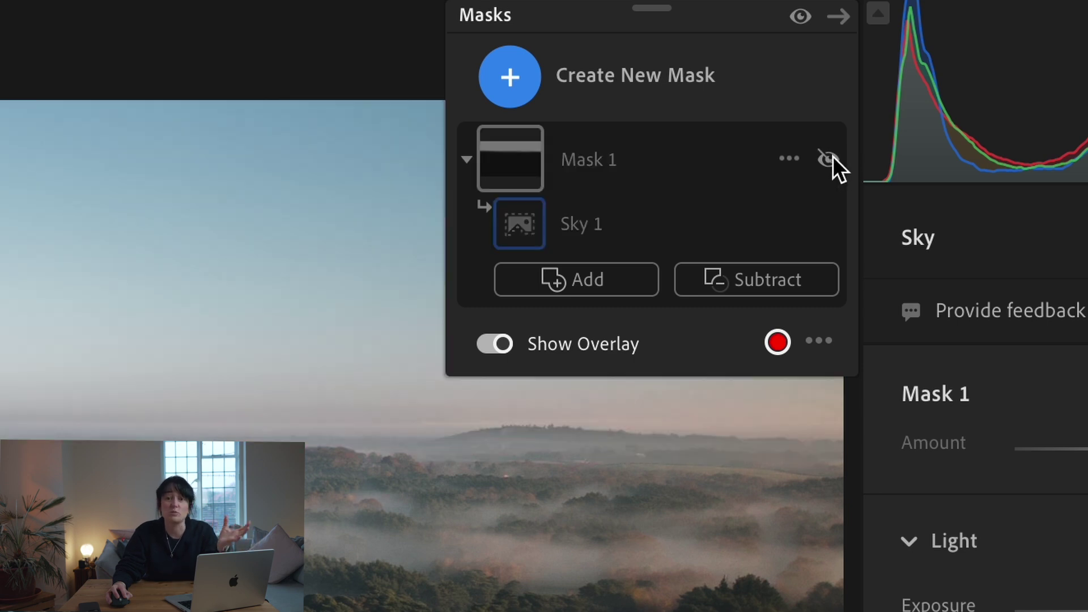
pyautogui.click(833, 159)
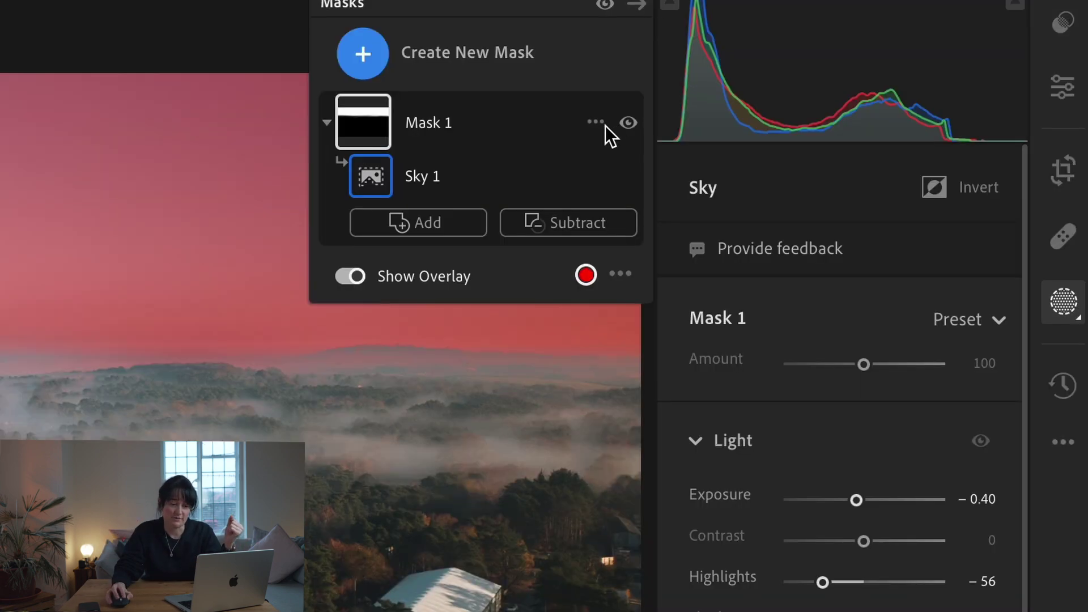
# Rename the sky mask from Mask 1 to 'Sky' through its options menu.
pyautogui.click(599, 124)
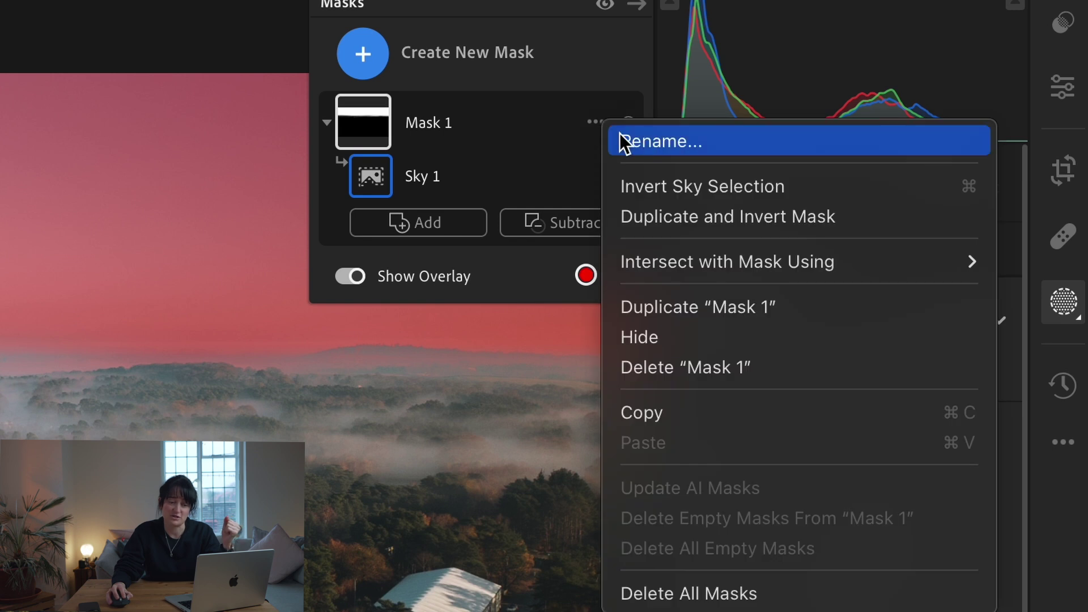
pyautogui.click(623, 136)
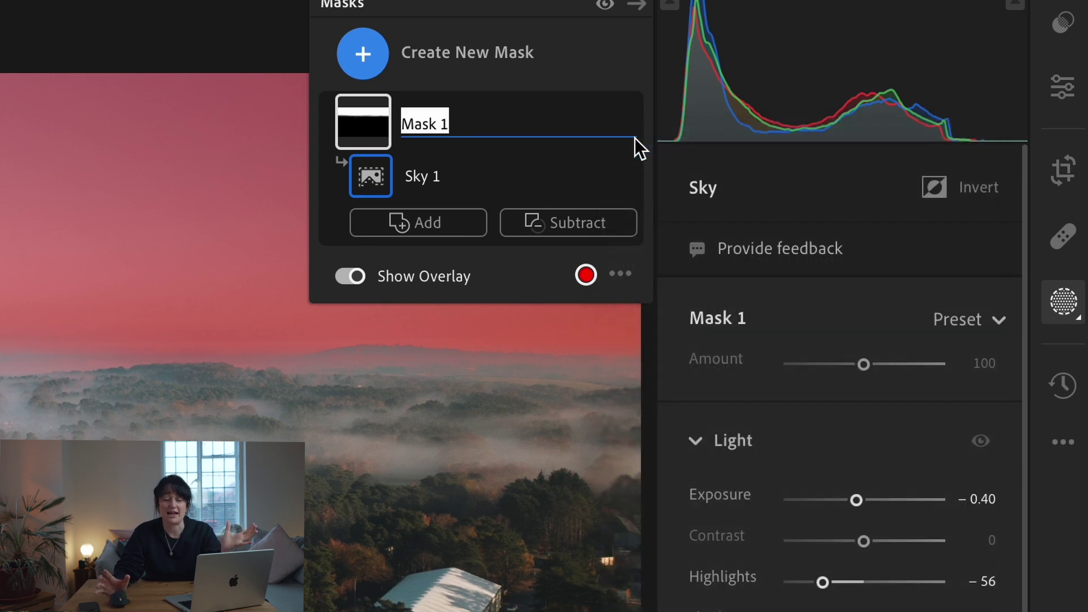
pyautogui.write('Sk')
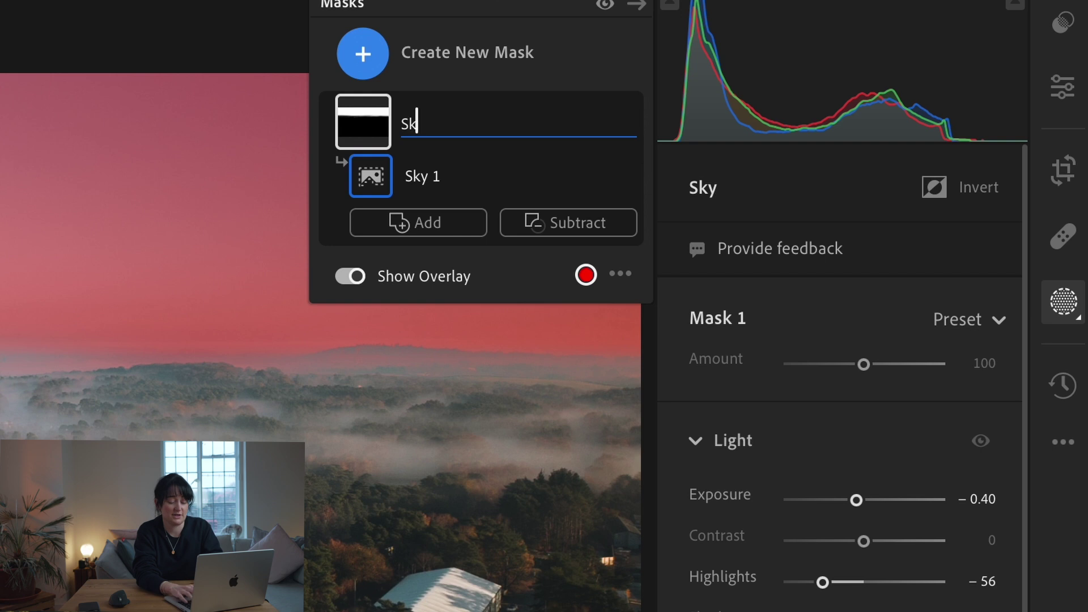
pyautogui.write('y')
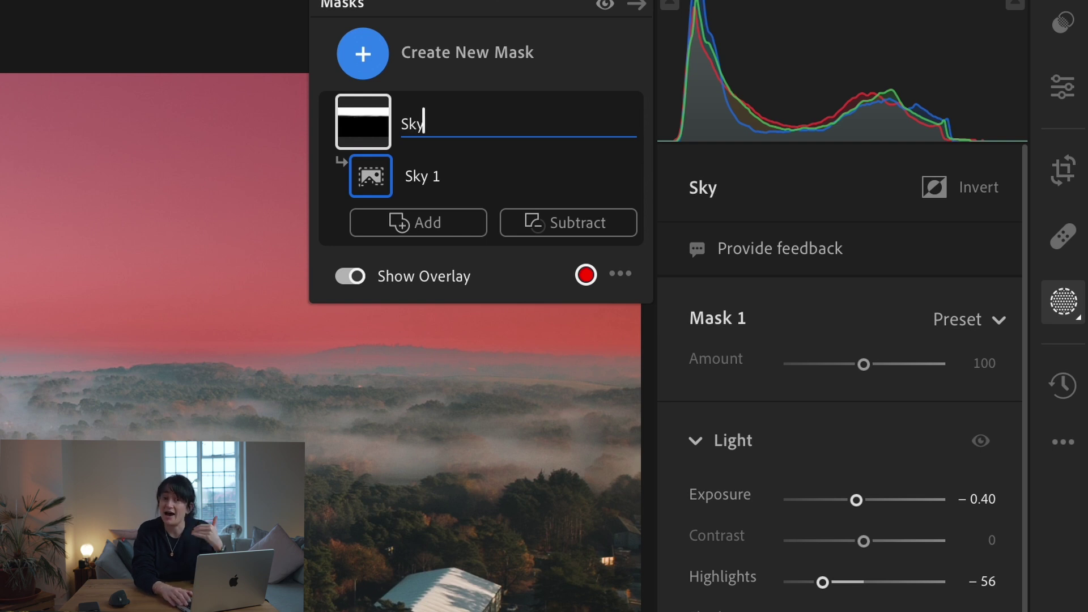
pyautogui.press('Return')
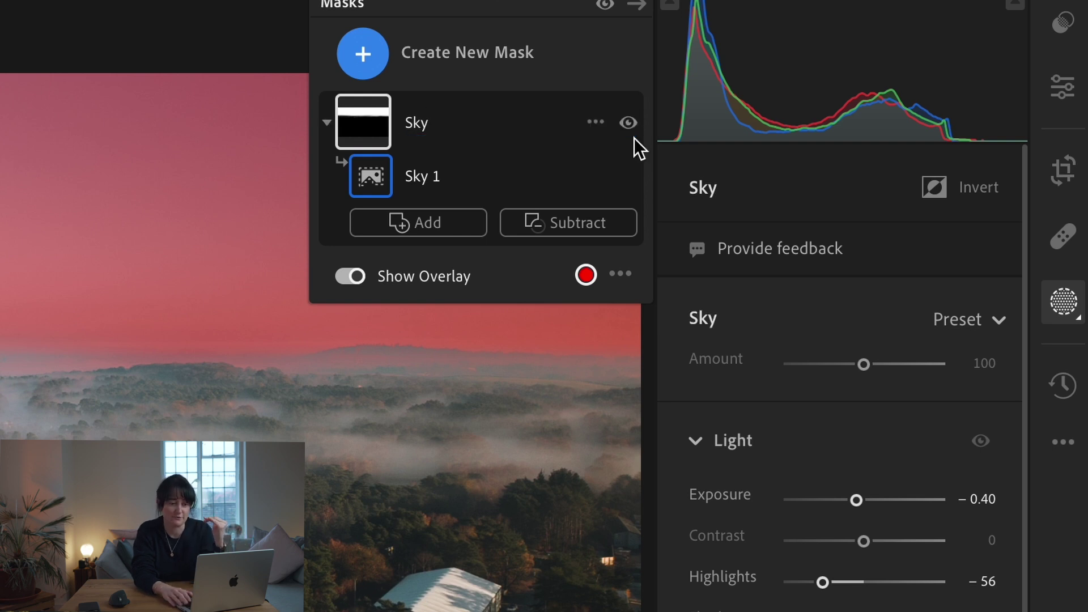
pyautogui.click(594, 122)
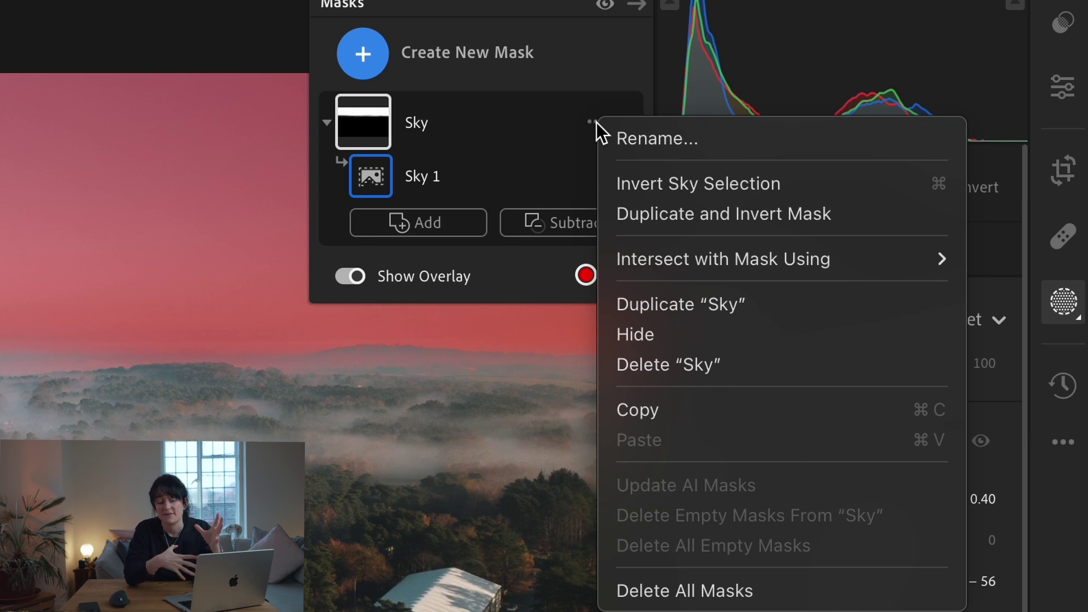
pyautogui.click(538, 93)
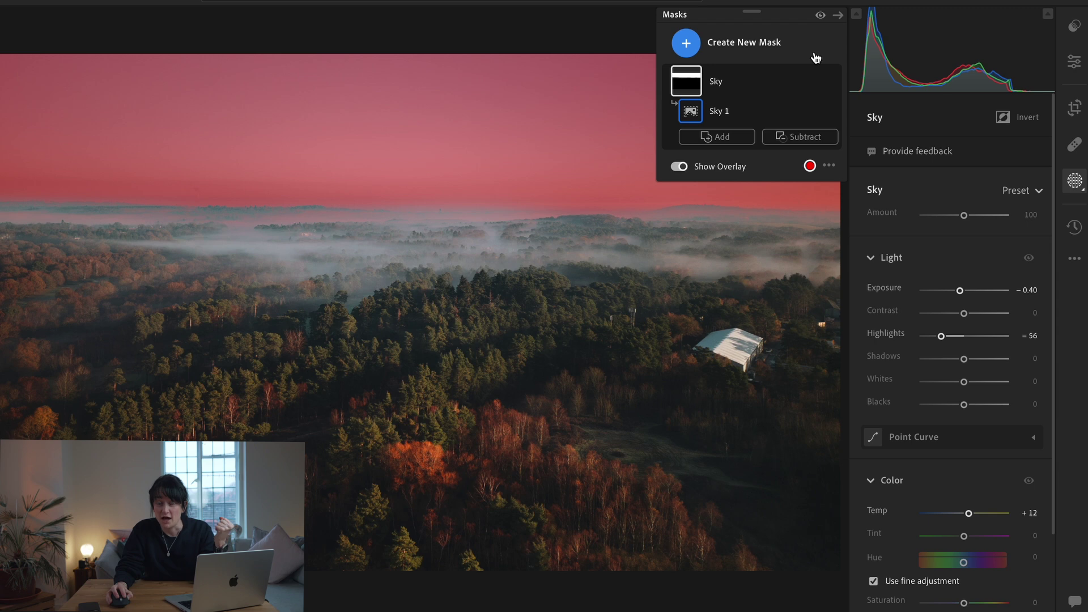
# Add a new Radial Gradient mask from the Create New Mask list.
pyautogui.click(690, 51)
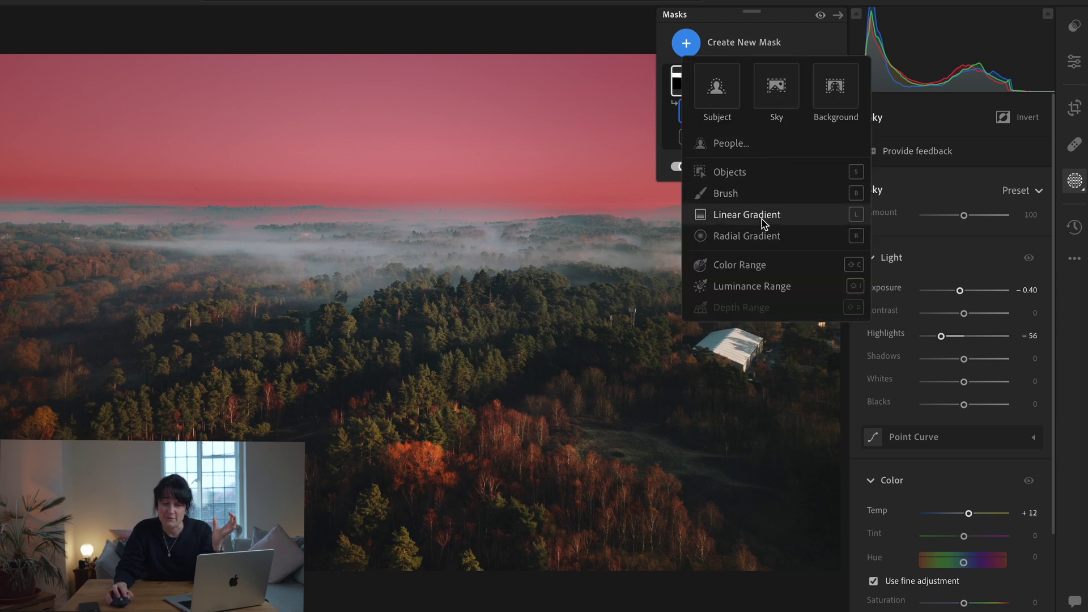
pyautogui.moveTo(755, 241)
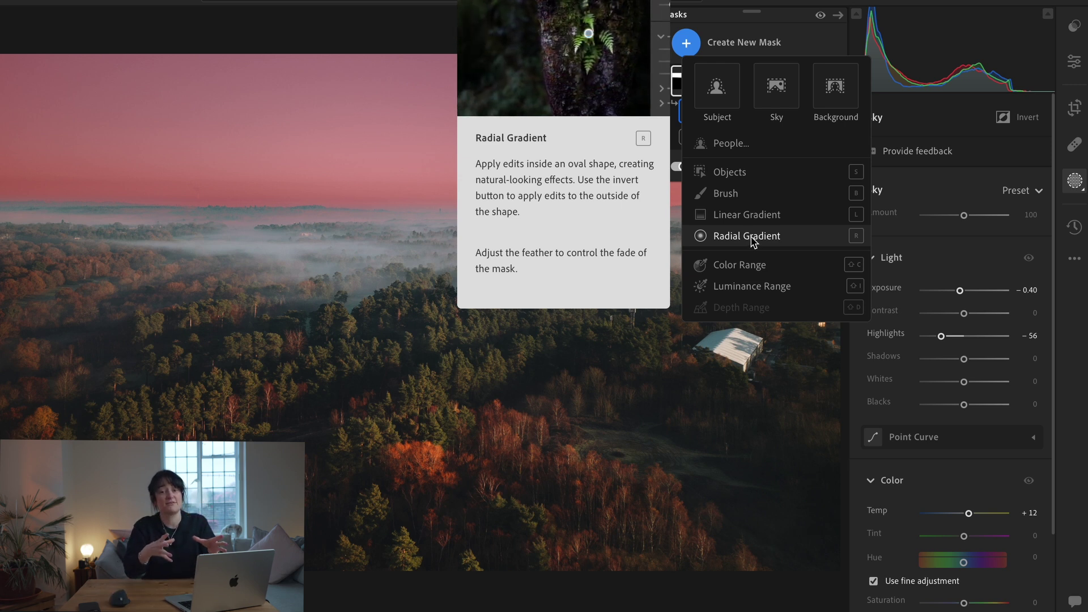
pyautogui.click(747, 236)
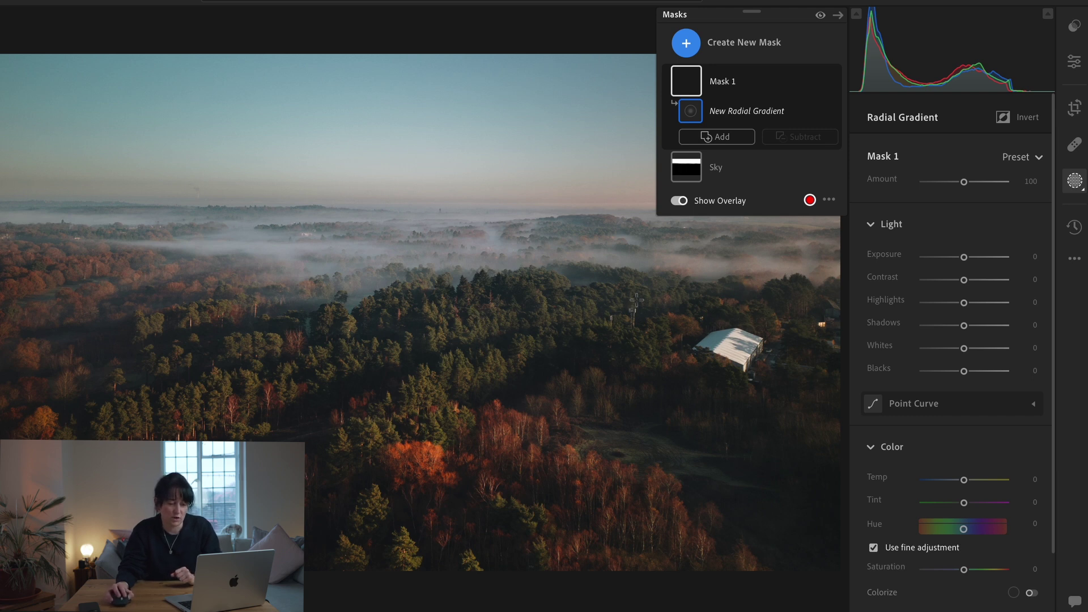
# Draw the radial gradient over the barn with Feather 66 and open Mask 1's actions menu.
pyautogui.moveTo(619, 298); pyautogui.dragTo(819, 469)
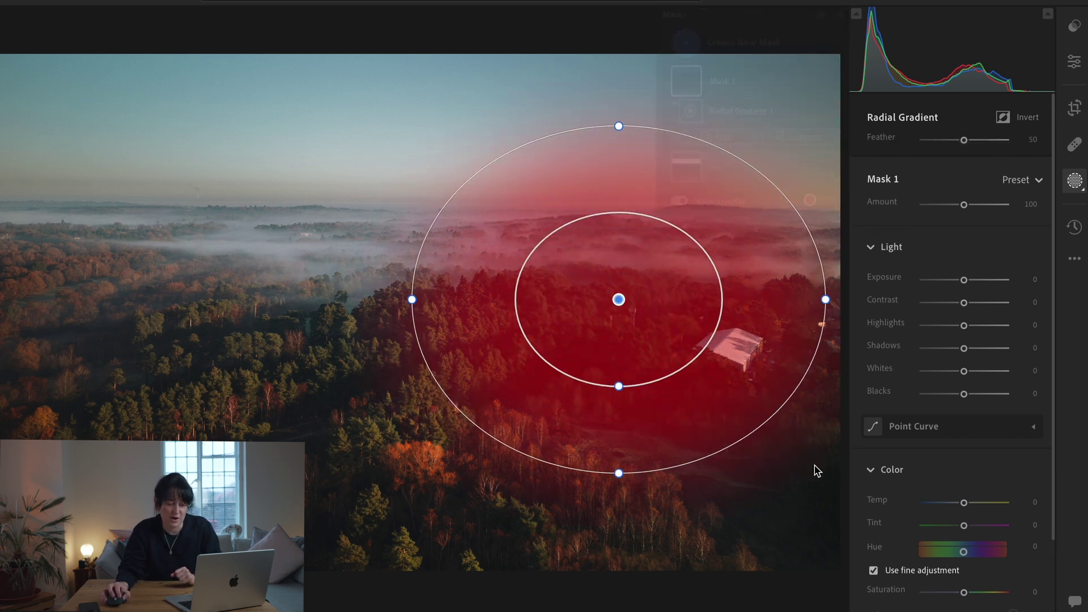
pyautogui.moveTo(625, 308); pyautogui.dragTo(670, 393)
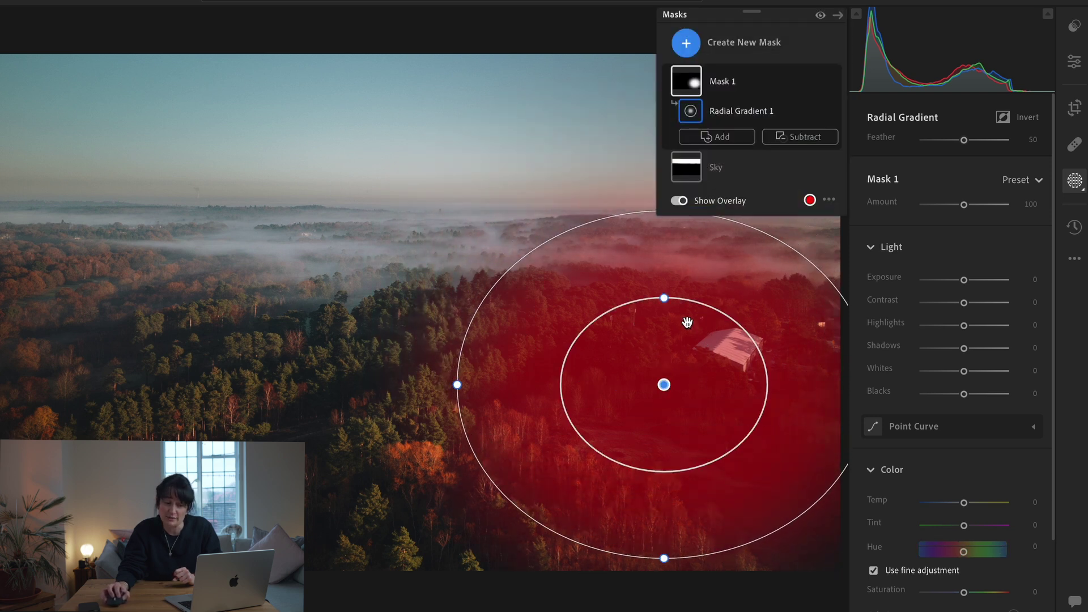
pyautogui.moveTo(964, 139)
pyautogui.mouseDown()
pyautogui.moveTo(886, 161)
pyautogui.moveTo(977, 148)
pyautogui.mouseUp()
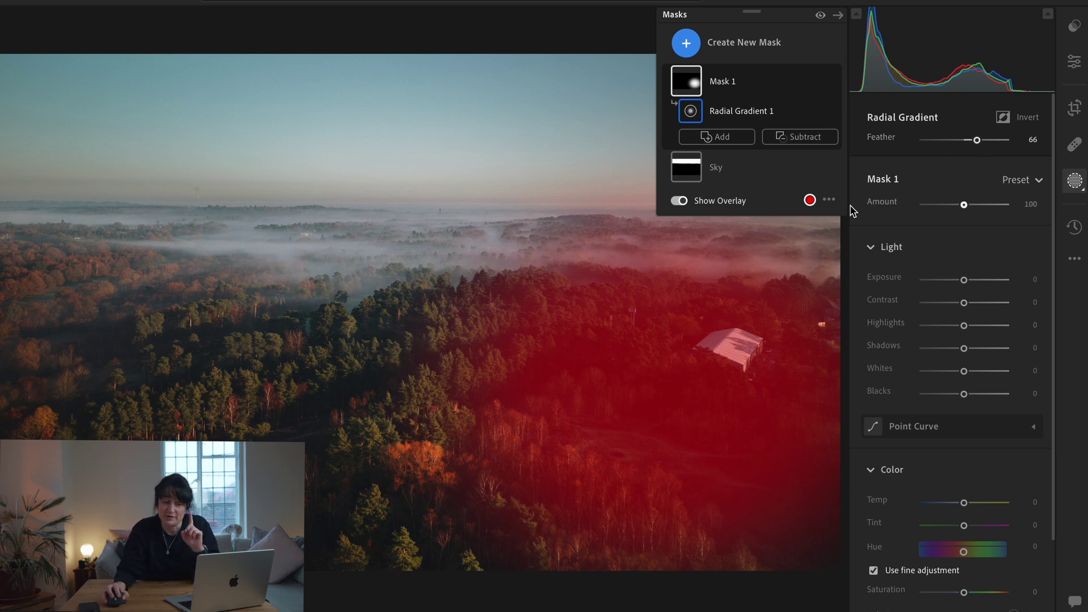
pyautogui.moveTo(756, 107)
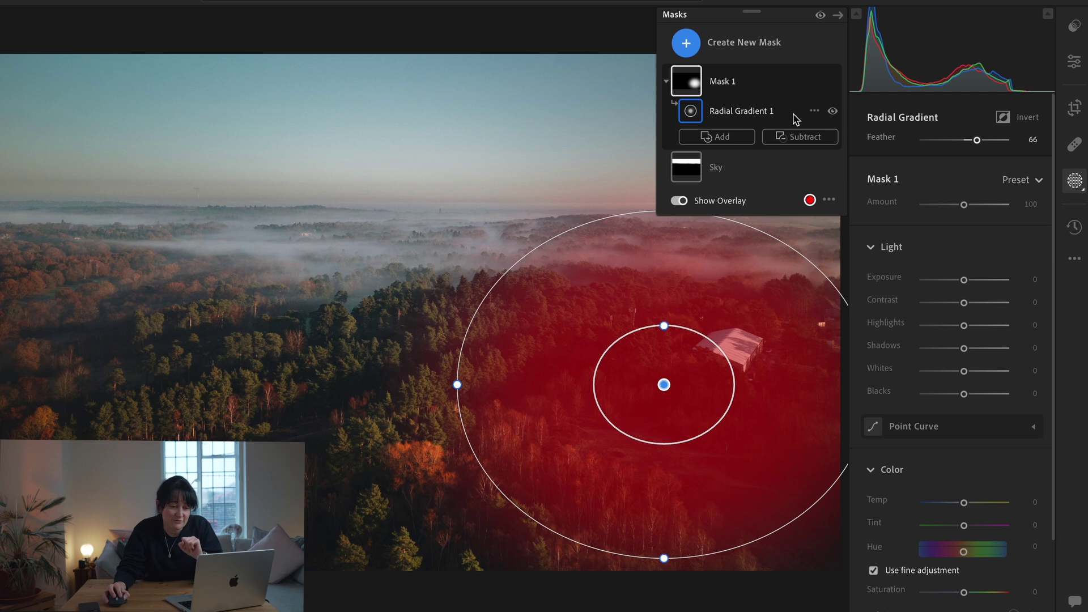
pyautogui.moveTo(822, 92)
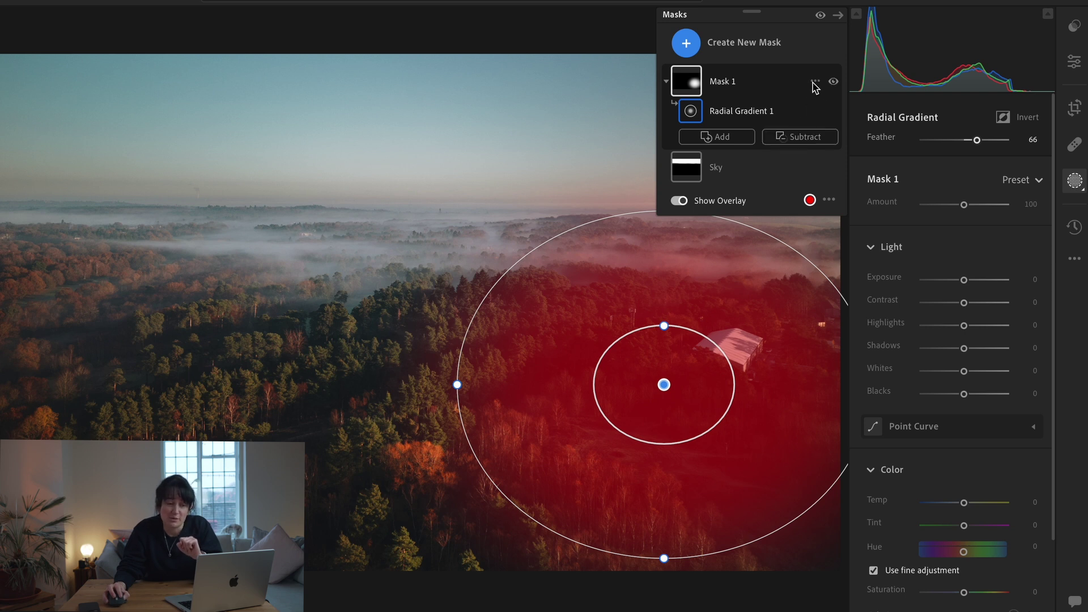
pyautogui.click(815, 83)
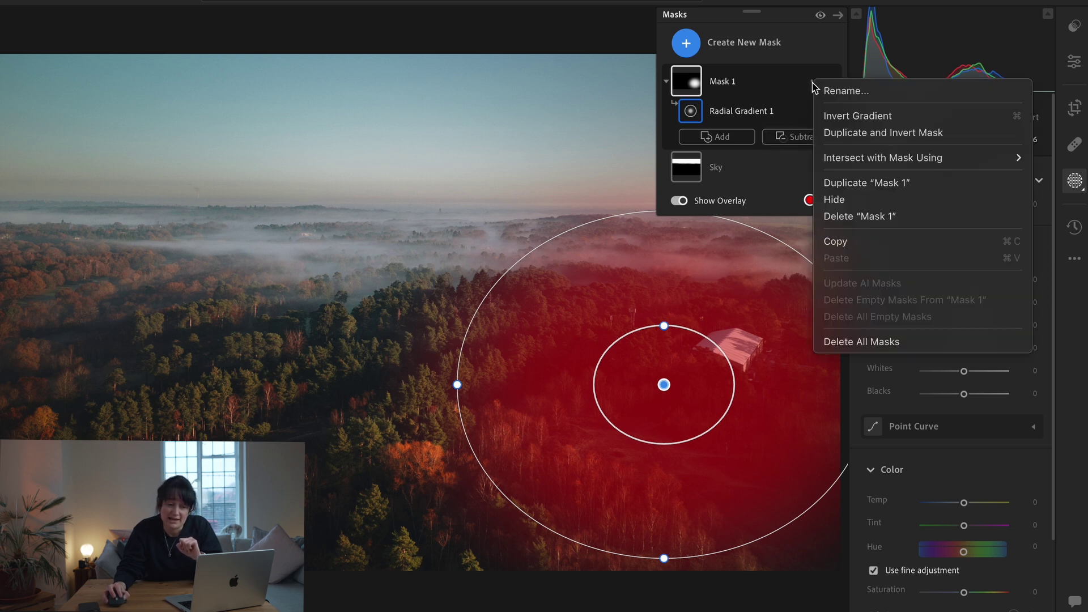
# Duplicate and invert the radial mask, darken its shadows and exposure, then brighten the barn area slightly.
pyautogui.click(864, 134)
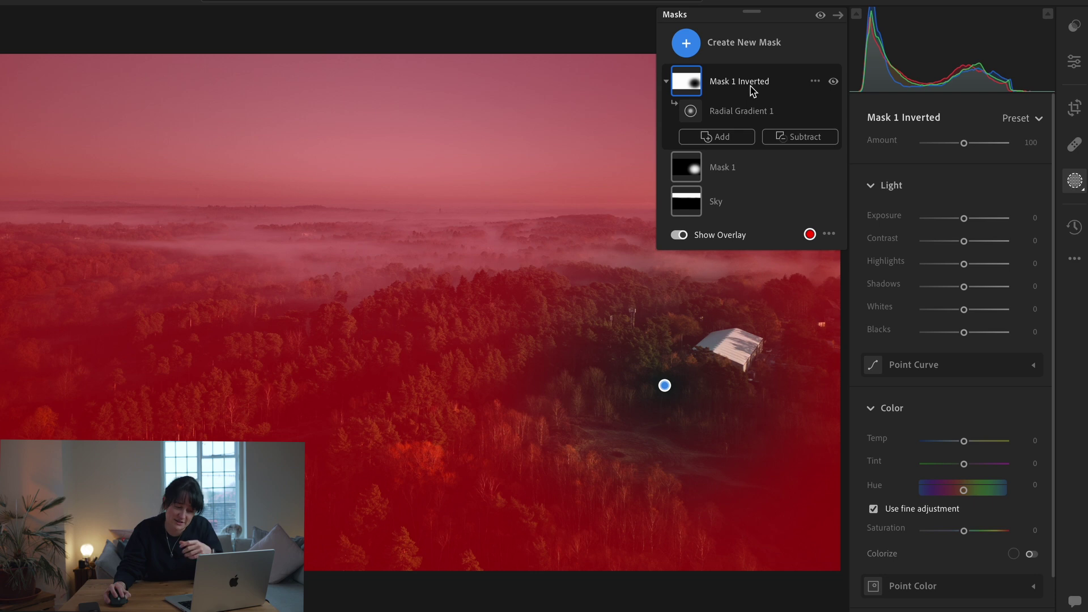
pyautogui.moveTo(963, 287); pyautogui.dragTo(951, 288)
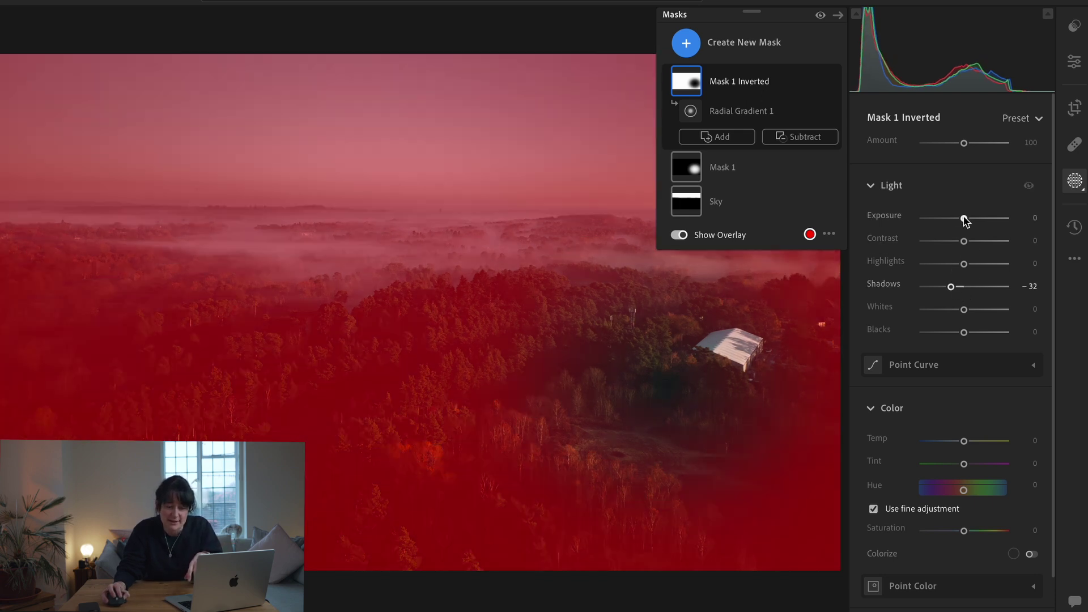
pyautogui.moveTo(965, 219); pyautogui.dragTo(962, 222)
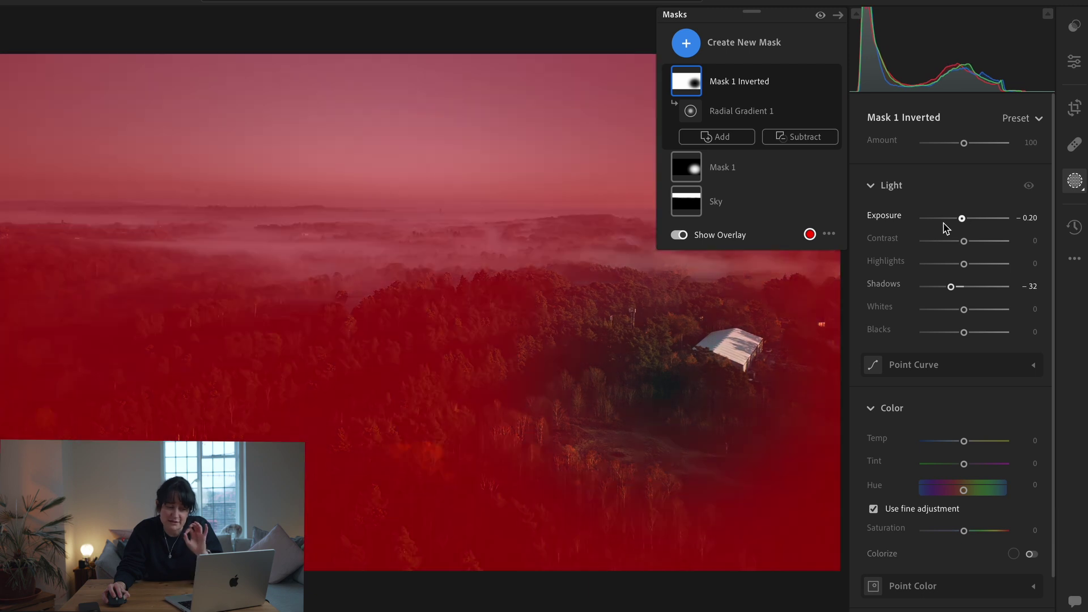
pyautogui.click(744, 182)
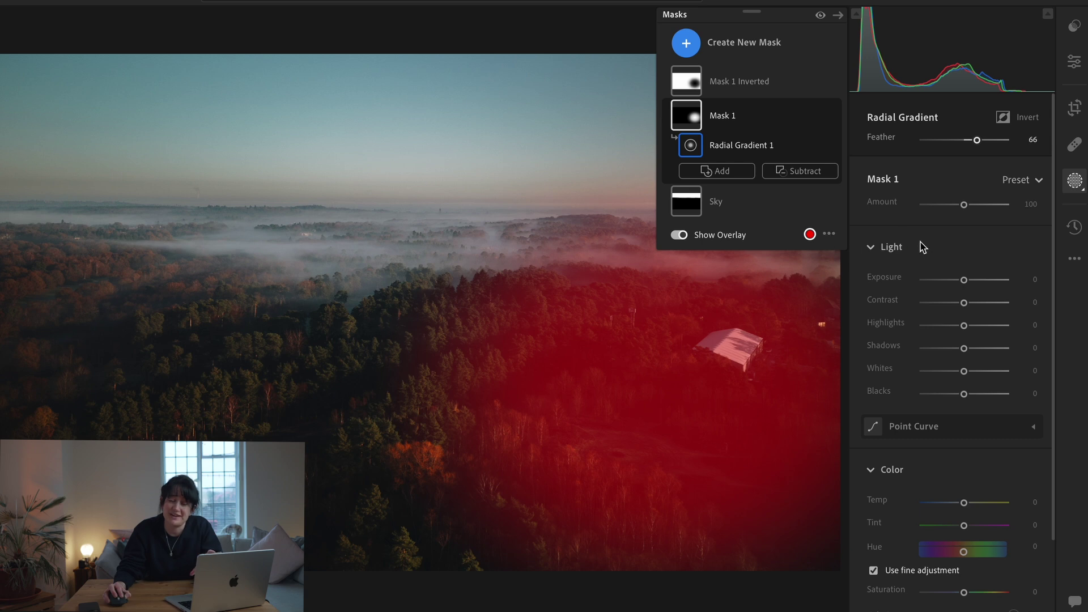
pyautogui.moveTo(962, 279); pyautogui.dragTo(970, 305)
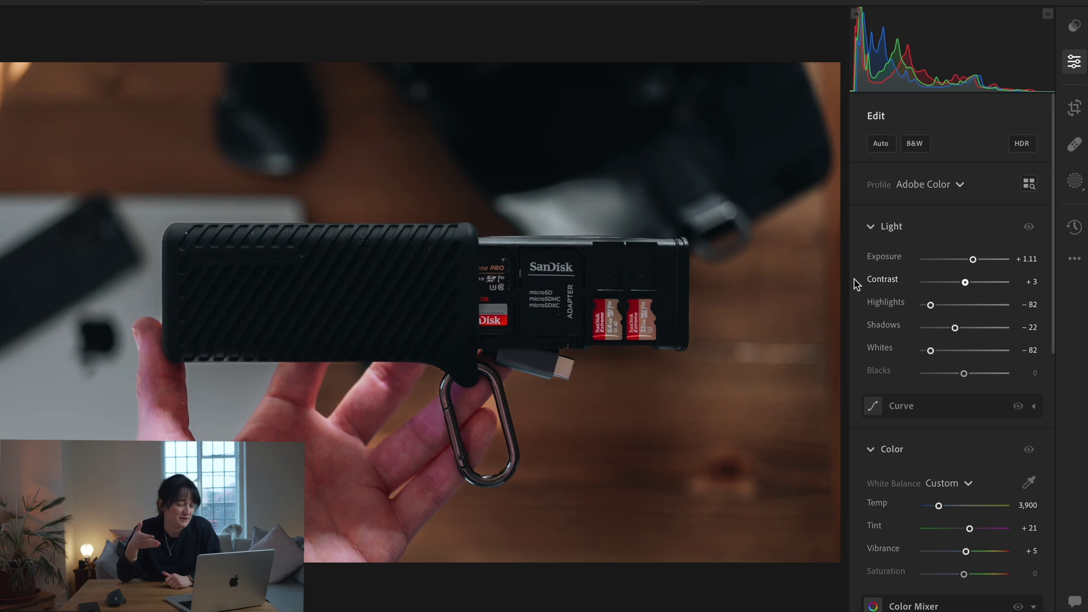
# Raise the card reader subject mask to Exposure +1.08 and Shadows +26.
pyautogui.click(1075, 182)
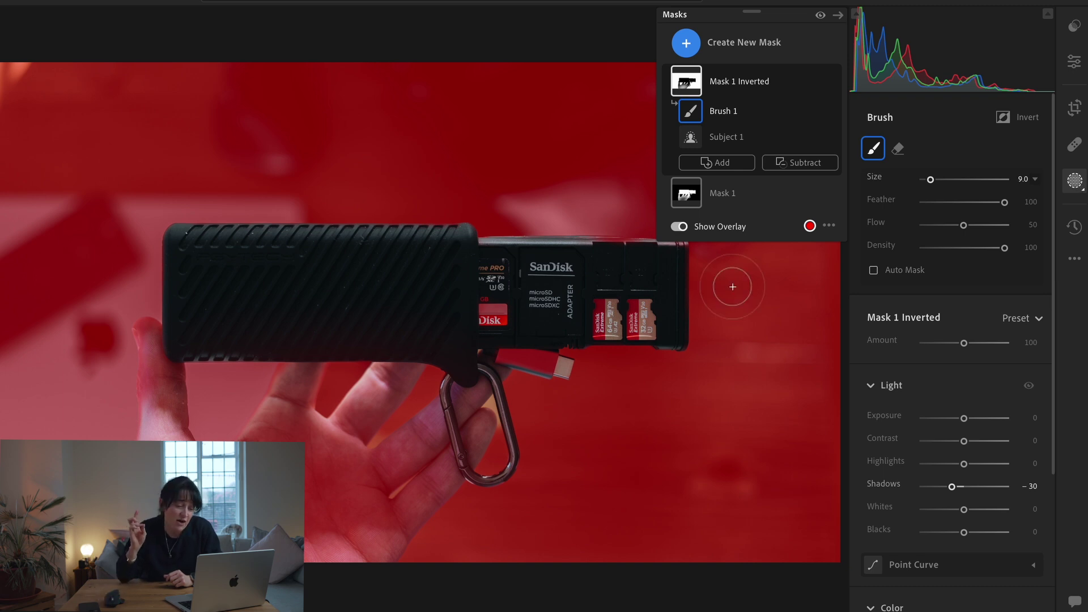
pyautogui.click(728, 191)
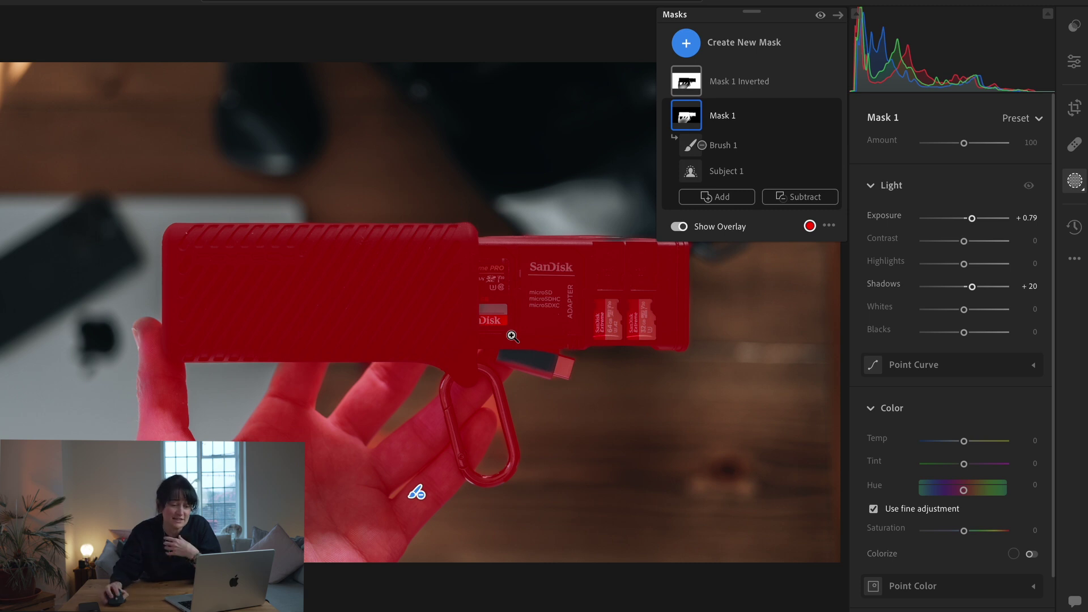
pyautogui.click(833, 116)
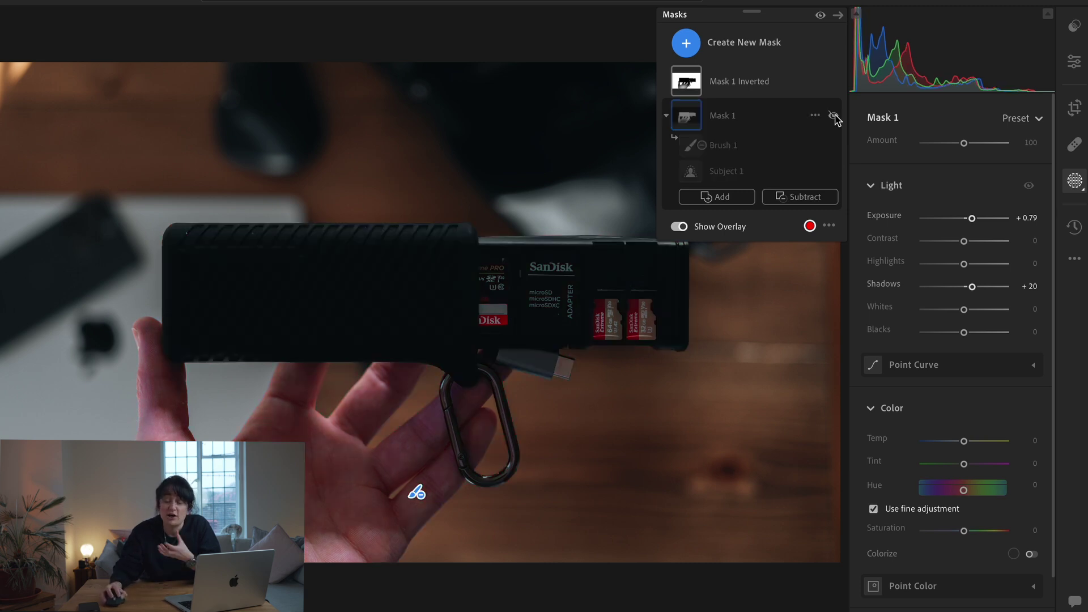
pyautogui.click(833, 116)
pyautogui.click(680, 228)
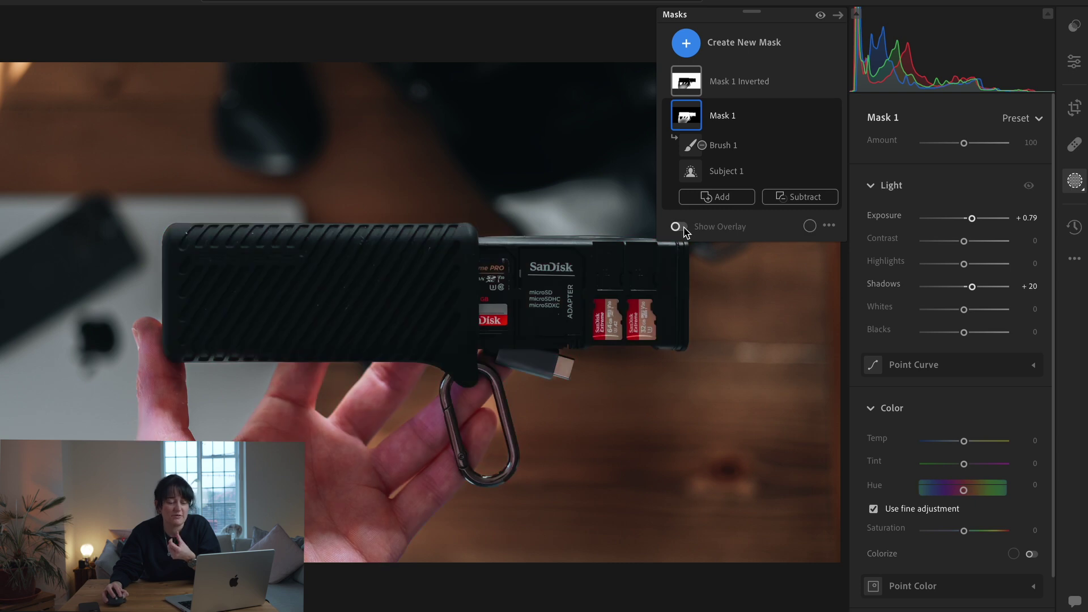
pyautogui.click(680, 226)
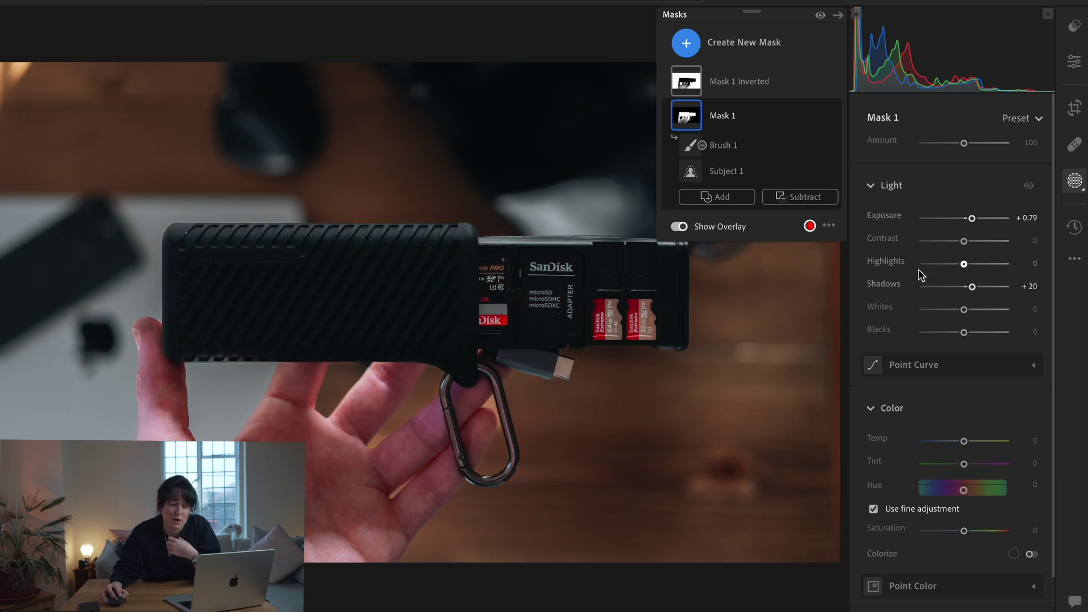
pyautogui.moveTo(972, 219); pyautogui.dragTo(974, 218)
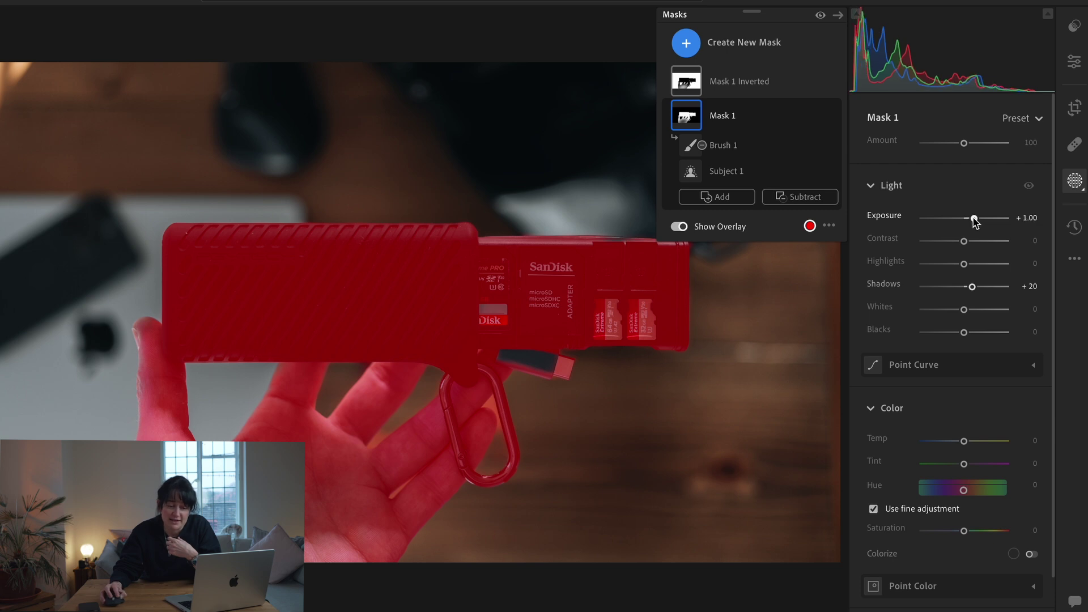
pyautogui.moveTo(971, 287); pyautogui.dragTo(973, 290)
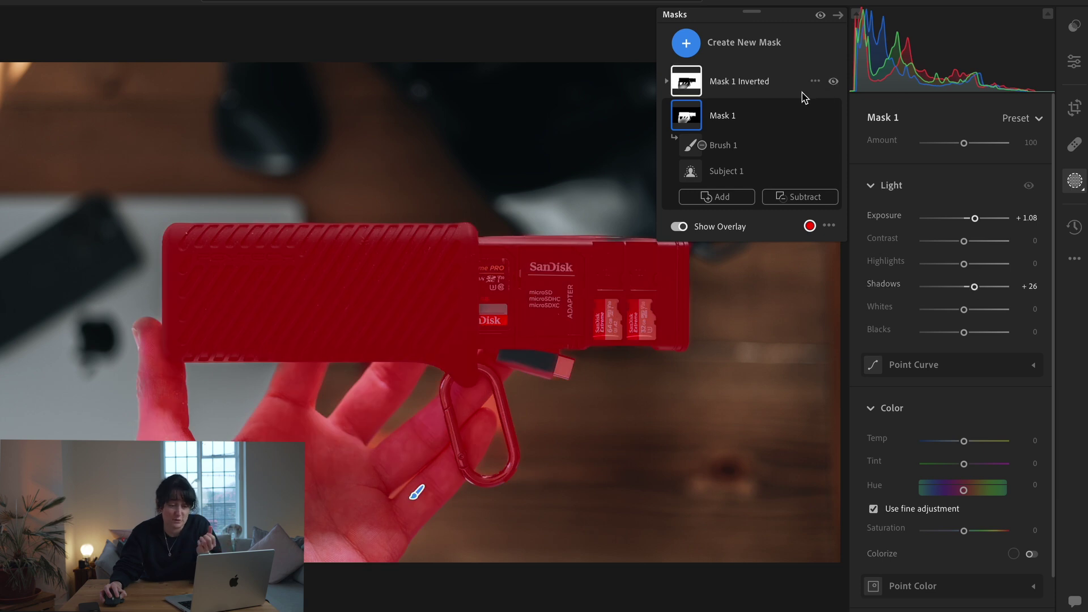
# Lower the inverted background mask's Shadows to −36, then exit masking to Grid view.
pyautogui.click(781, 92)
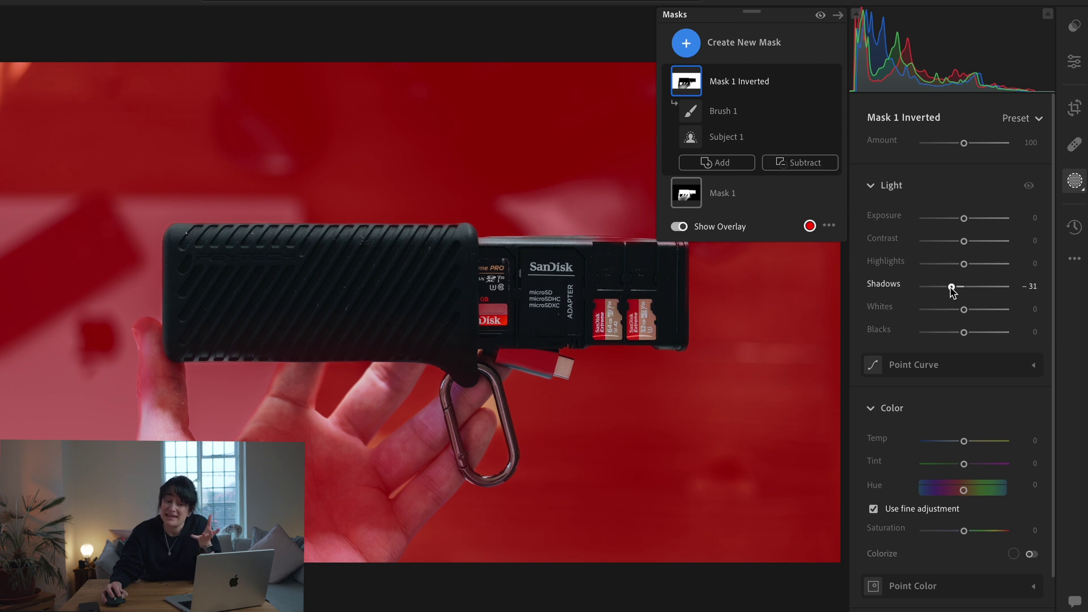
pyautogui.moveTo(952, 290); pyautogui.dragTo(949, 288)
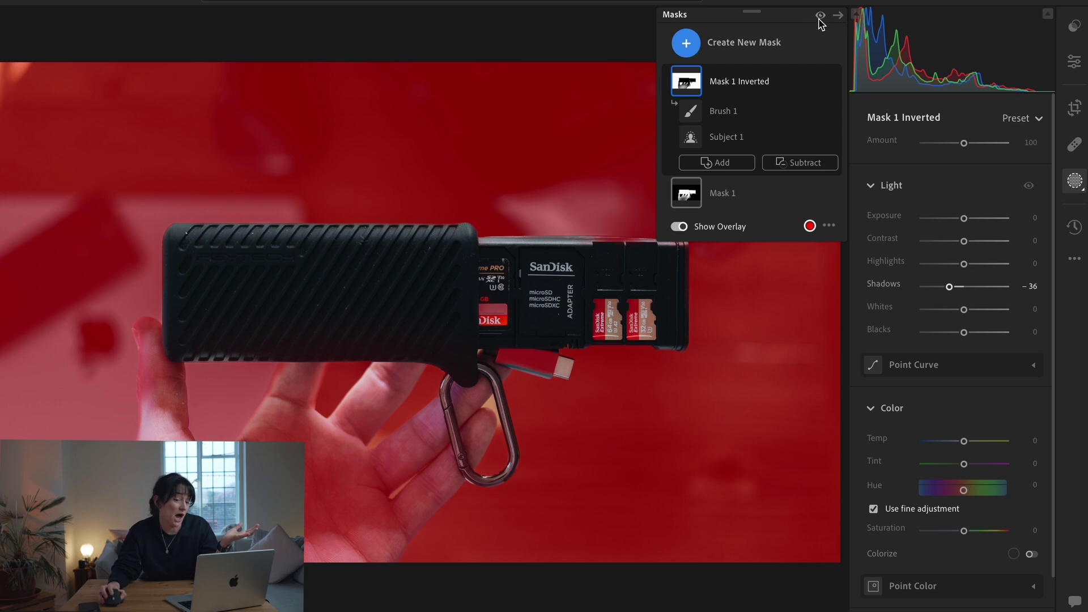
pyautogui.press('e')
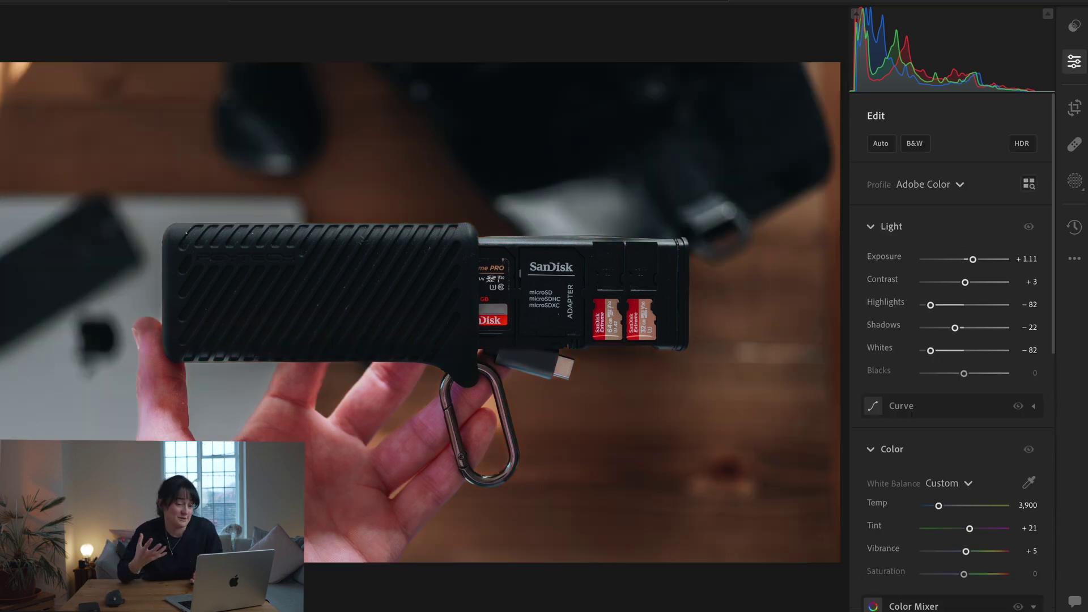
pyautogui.press('g')
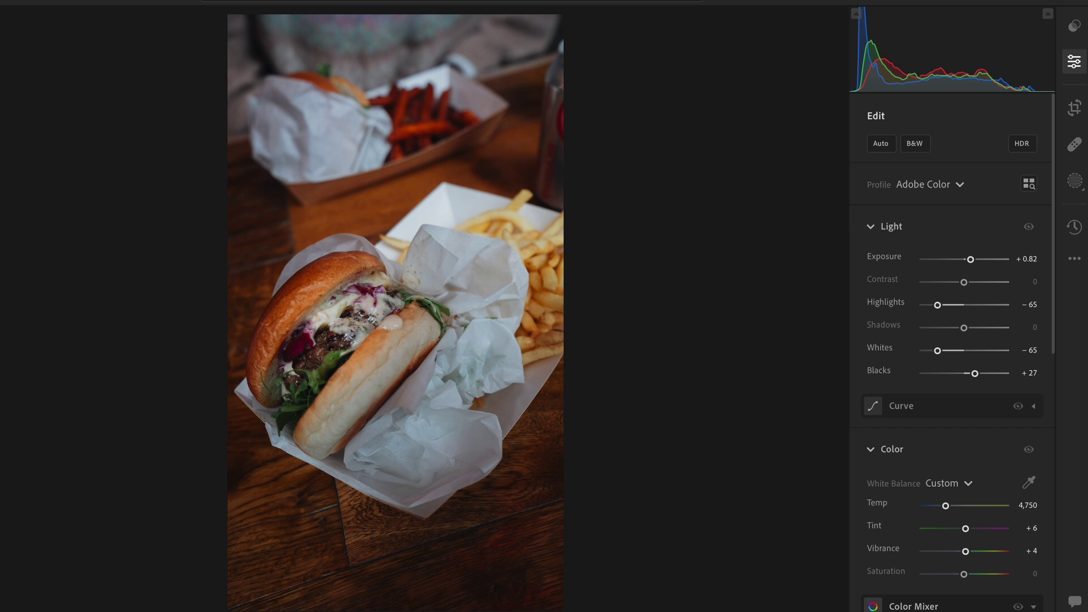
# Show the burger's brush mask without its red overlay and toggle it off to compare.
pyautogui.click(1074, 181)
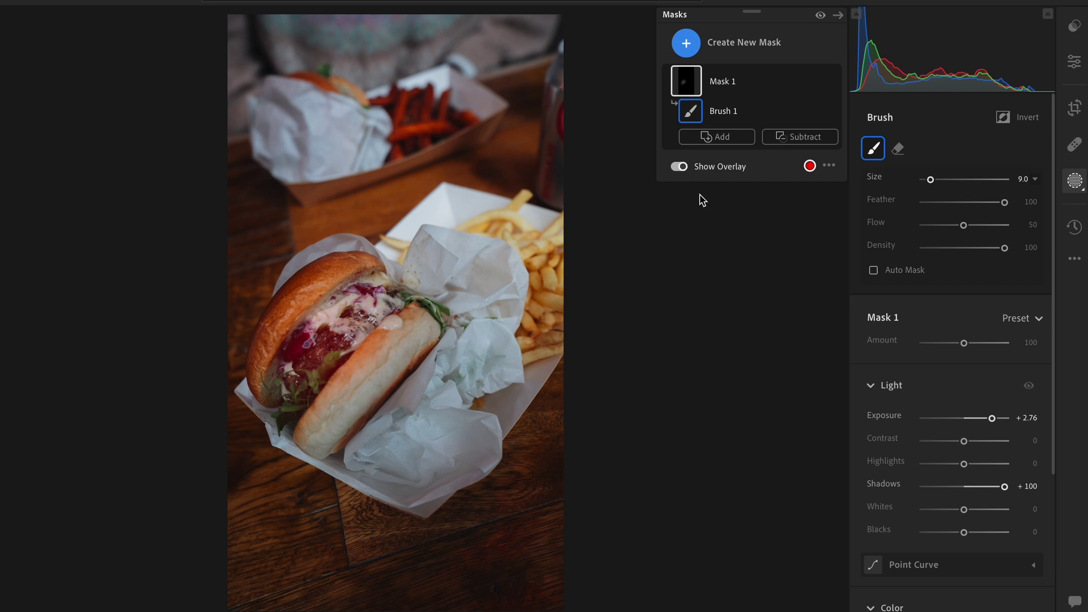
pyautogui.click(679, 166)
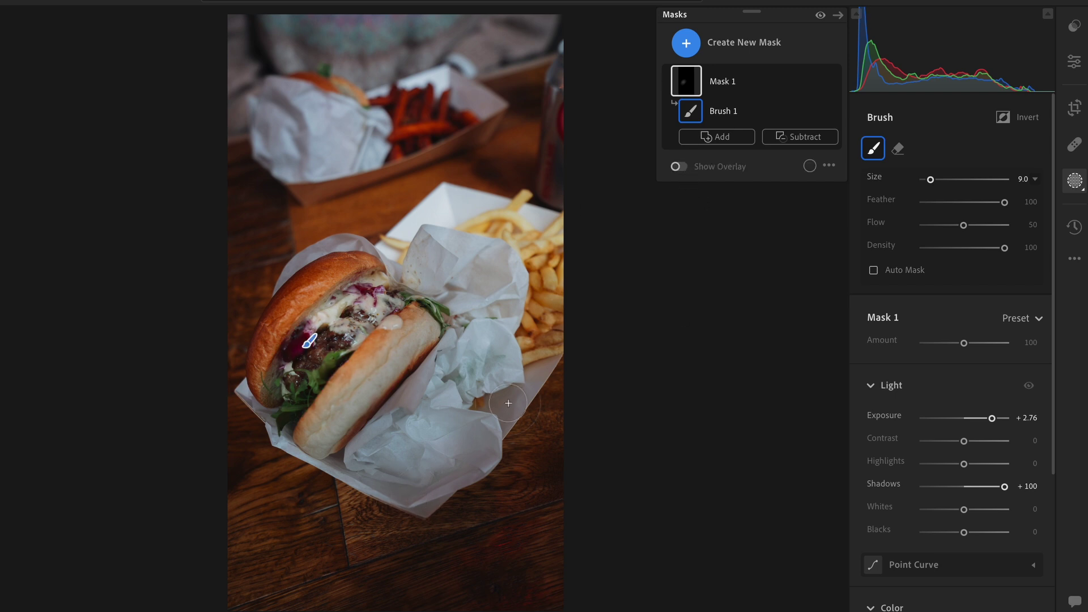
pyautogui.click(824, 17)
# Select the bridge photo's Linear Gradient Mask 1 and compare the image without masking edits.
pyautogui.press('g')
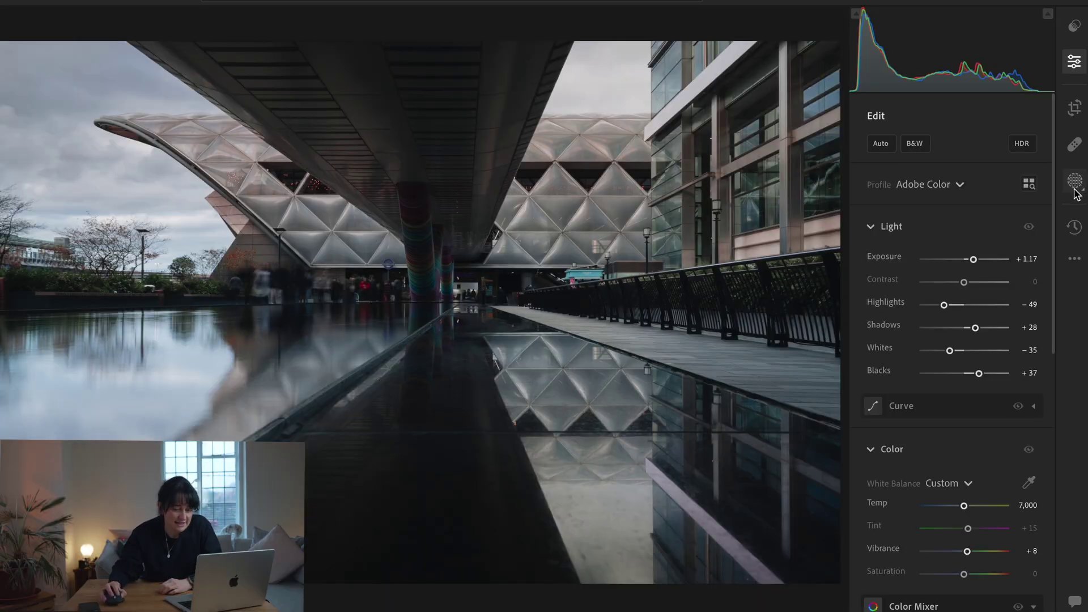
pyautogui.click(1075, 181)
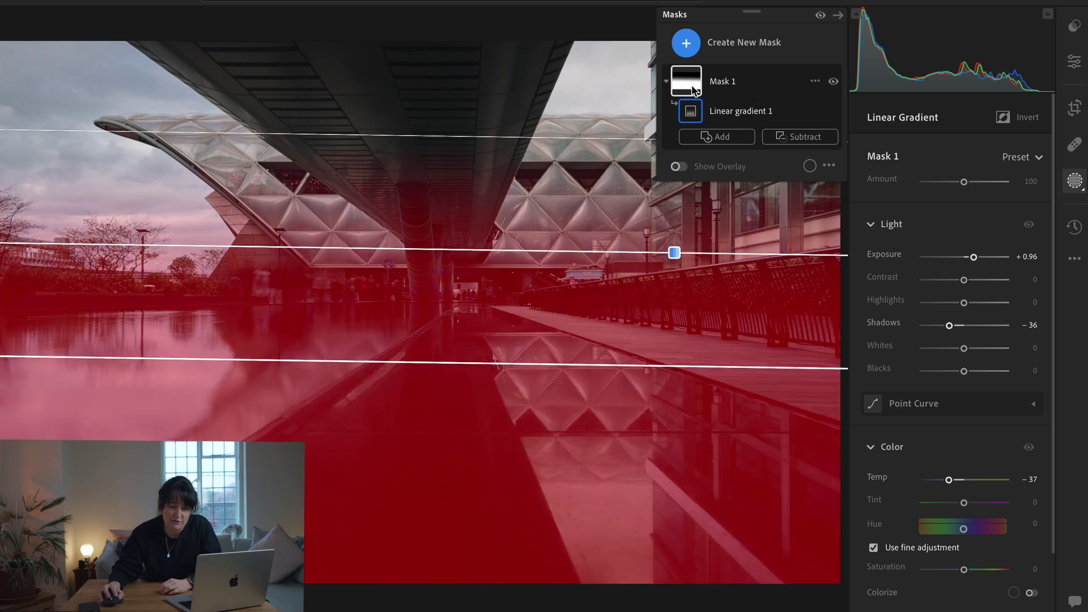
pyautogui.click(703, 85)
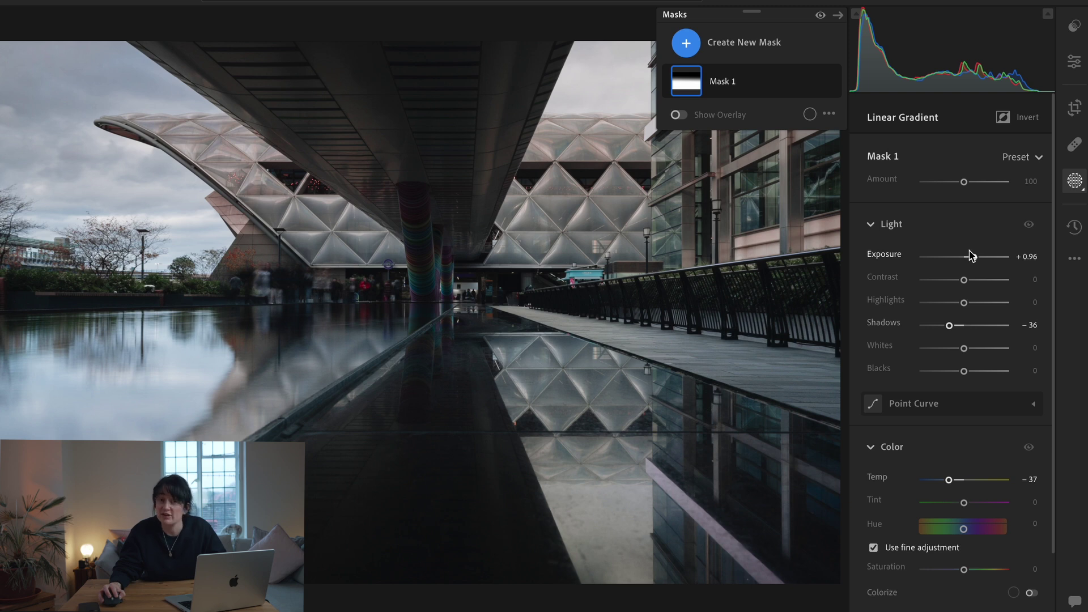
pyautogui.click(822, 17)
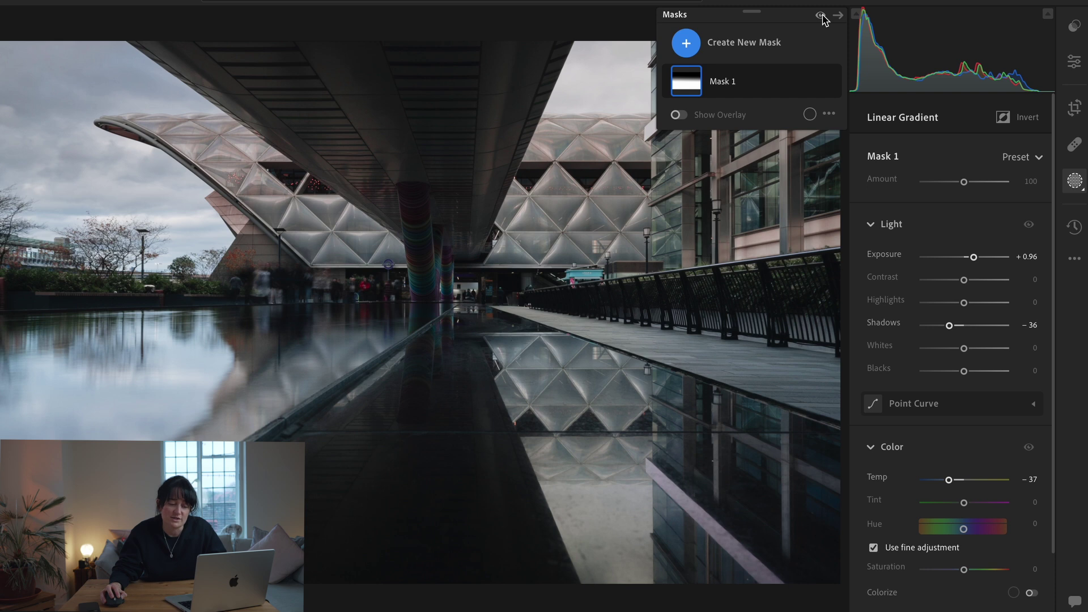